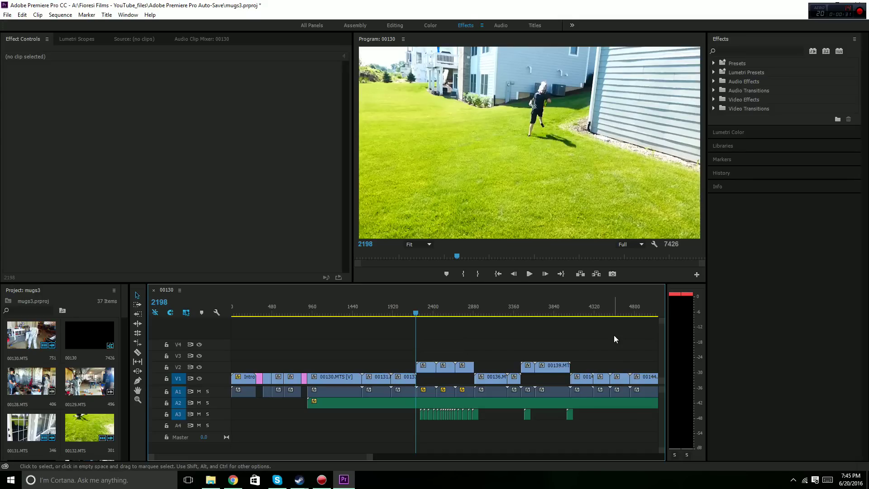
Play the sequence and park the playhead on frame 2249, zoomed in around the gun firing.
{"action": "left_click", "coordinate": [530, 274]}
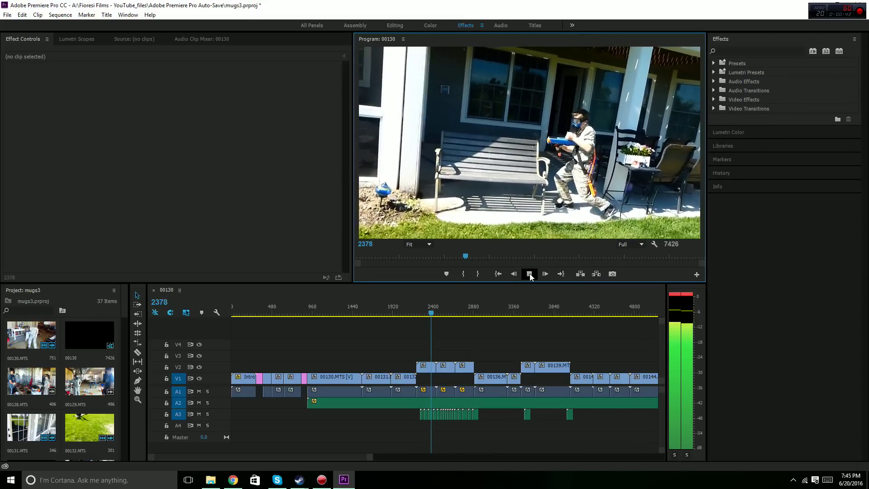
{"action": "left_click", "coordinate": [529, 273]}
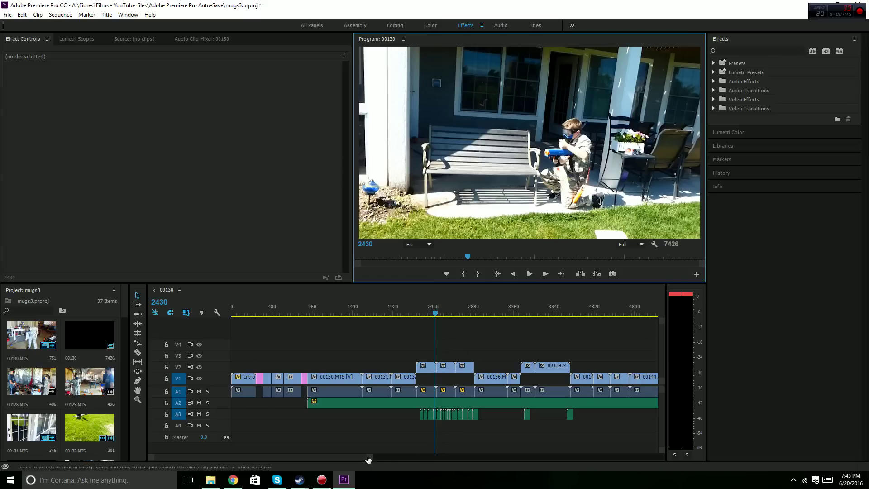
{"action": "left_click_drag", "start_coordinate": [371, 457], "coordinate": [228, 457]}
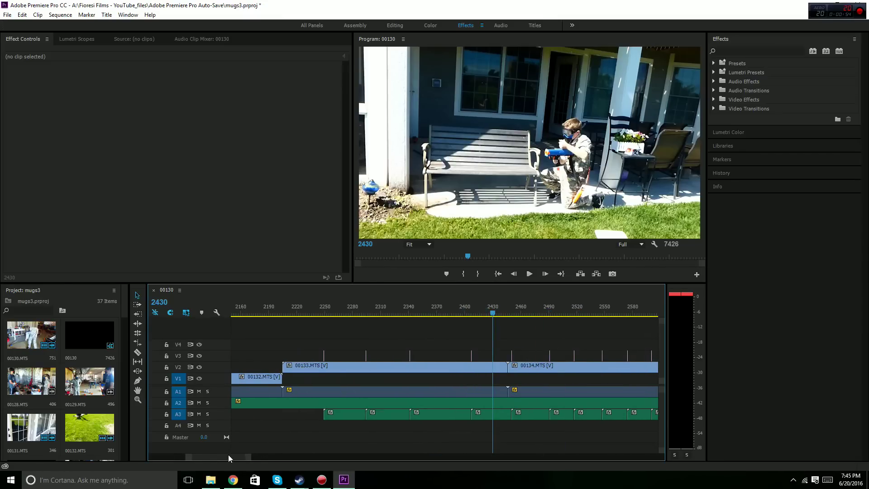
{"action": "left_click_drag", "start_coordinate": [494, 330], "coordinate": [323, 322]}
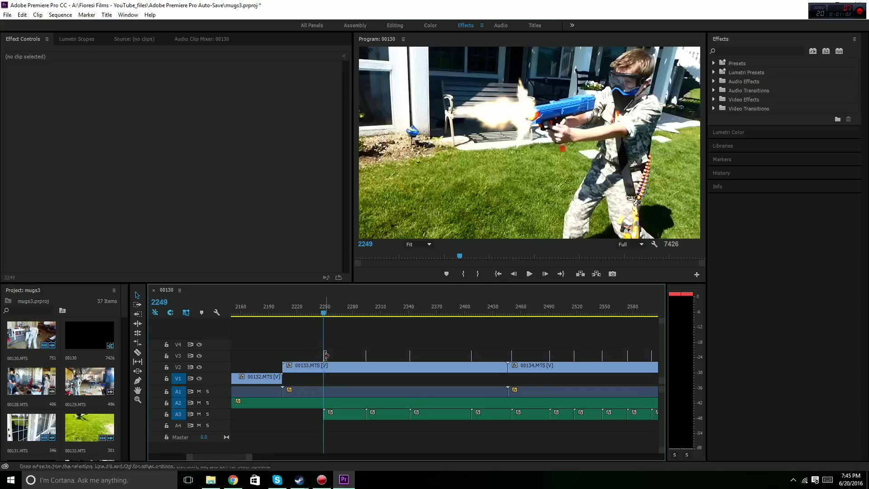
{"action": "left_click_drag", "start_coordinate": [250, 458], "coordinate": [244, 458]}
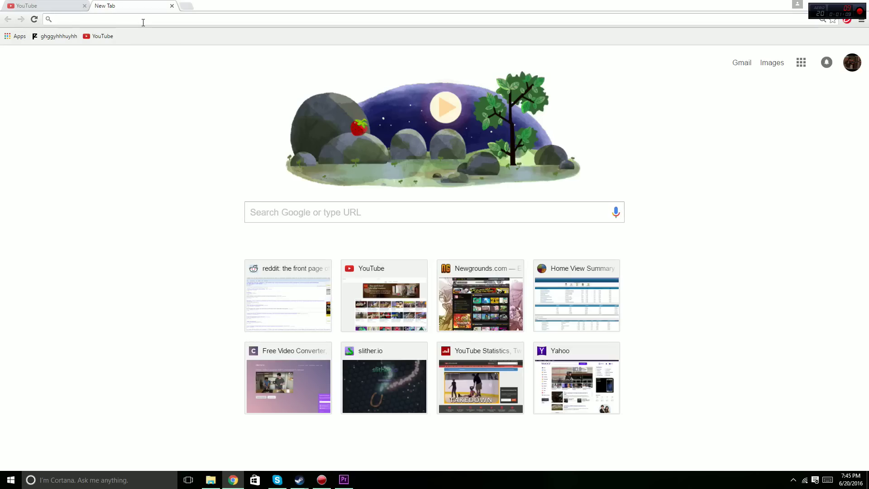
Search Google for "muzzle flash".
{"action": "type", "text": "muzlle"}
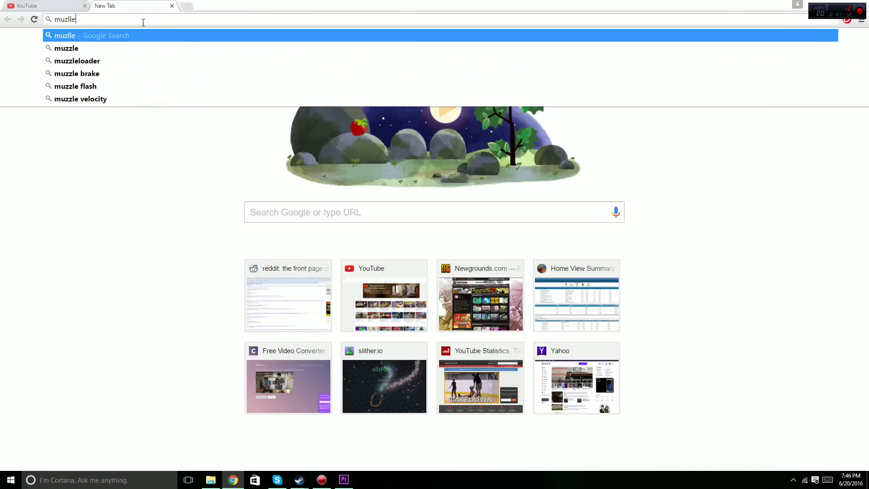
{"action": "key", "text": "BackSpace"}
{"action": "key", "text": "BackSpace"}
{"action": "key", "text": "BackSpace"}
{"action": "type", "text": "zle "}
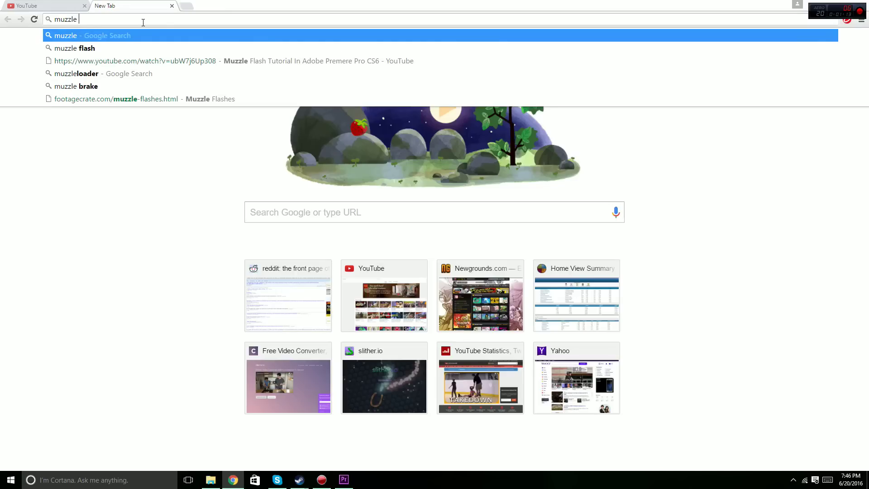
{"action": "type", "text": "flash"}
{"action": "key", "text": "Return"}
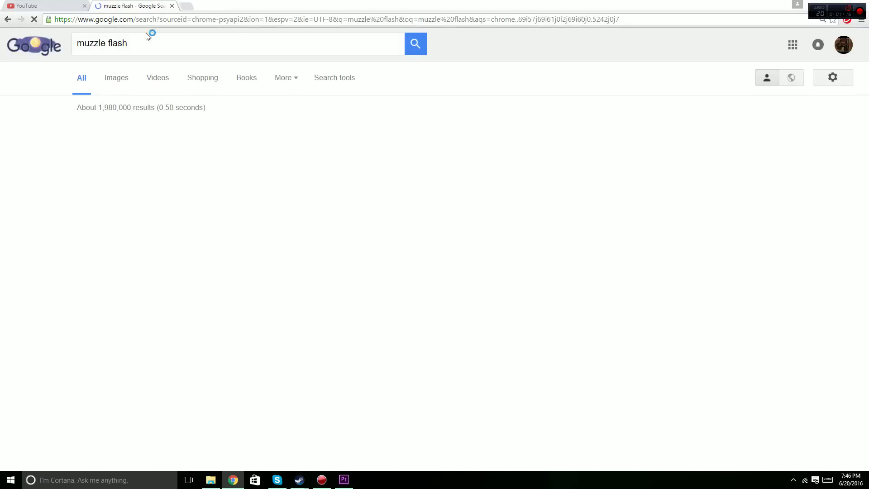
Show image results, preview the second flash image, then browse the black-background flashes.
{"action": "left_click", "coordinate": [119, 80]}
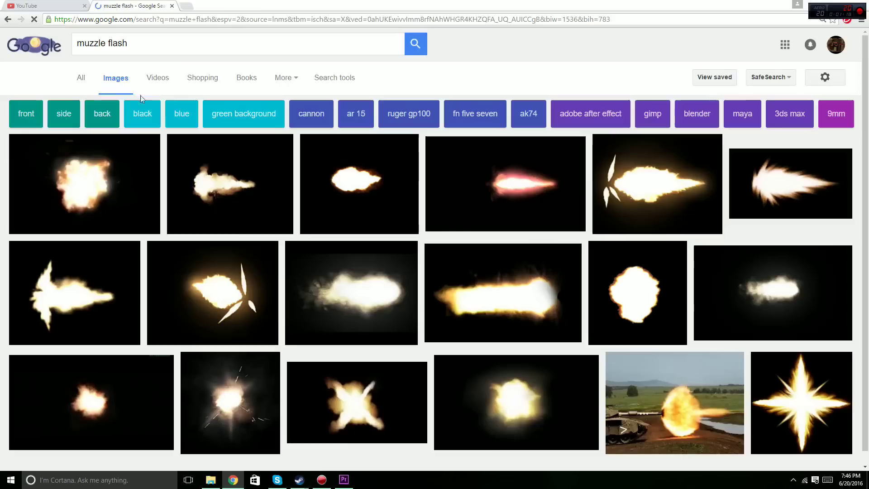
{"action": "left_click", "coordinate": [208, 185]}
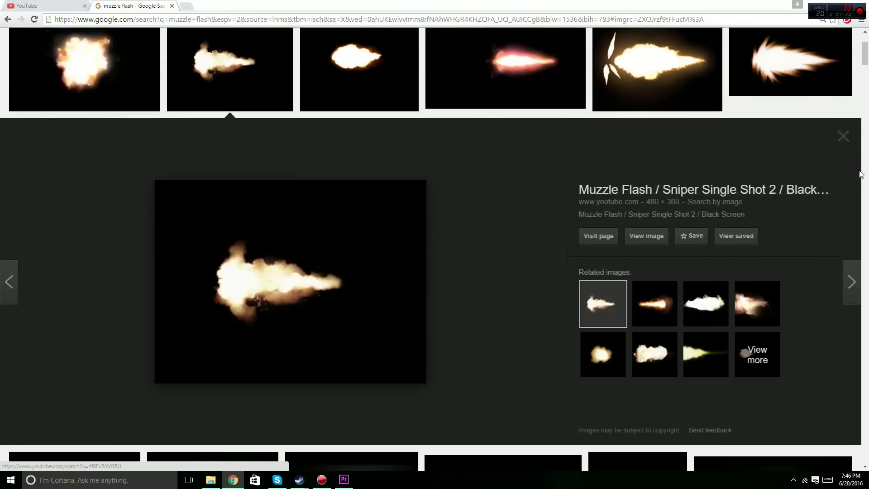
{"action": "left_click", "coordinate": [843, 137]}
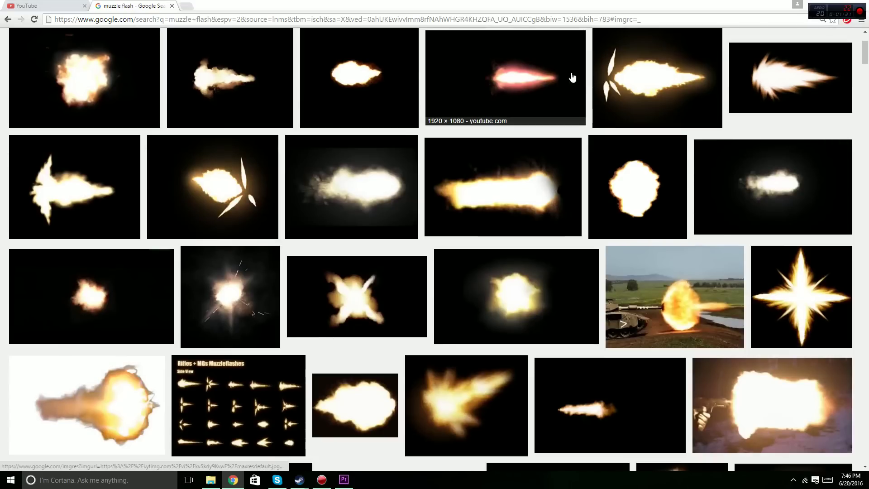
{"action": "scroll", "coordinate": [499, 133], "scroll_direction": "down", "scroll_amount": 3}
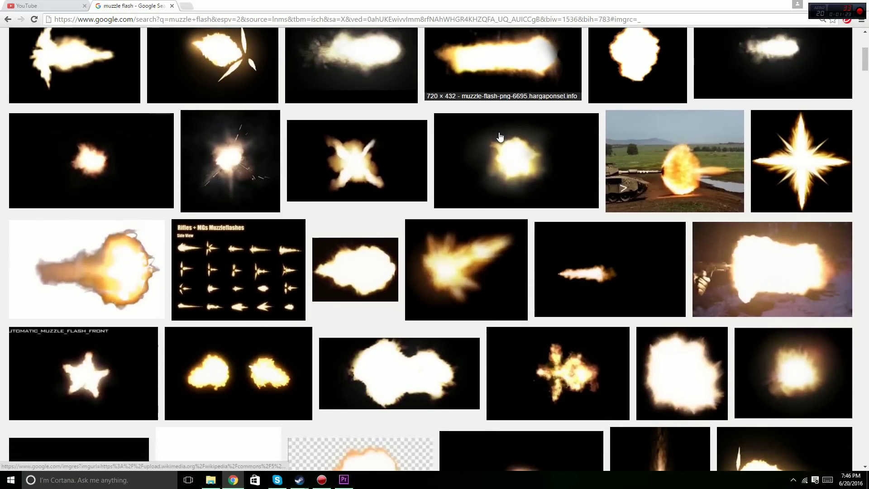
{"action": "scroll", "coordinate": [499, 136], "scroll_direction": "down", "scroll_amount": 4}
{"action": "scroll", "coordinate": [498, 150], "scroll_direction": "up", "scroll_amount": 5}
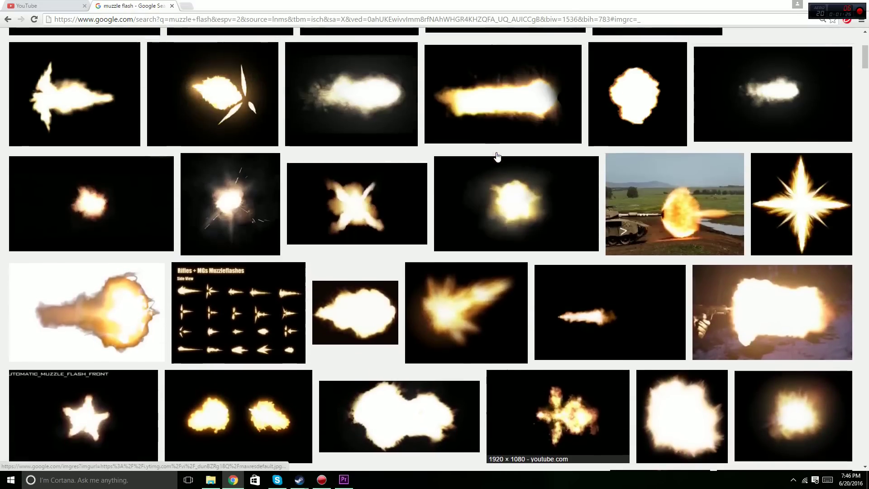
{"action": "scroll", "coordinate": [497, 157], "scroll_direction": "up", "scroll_amount": 5}
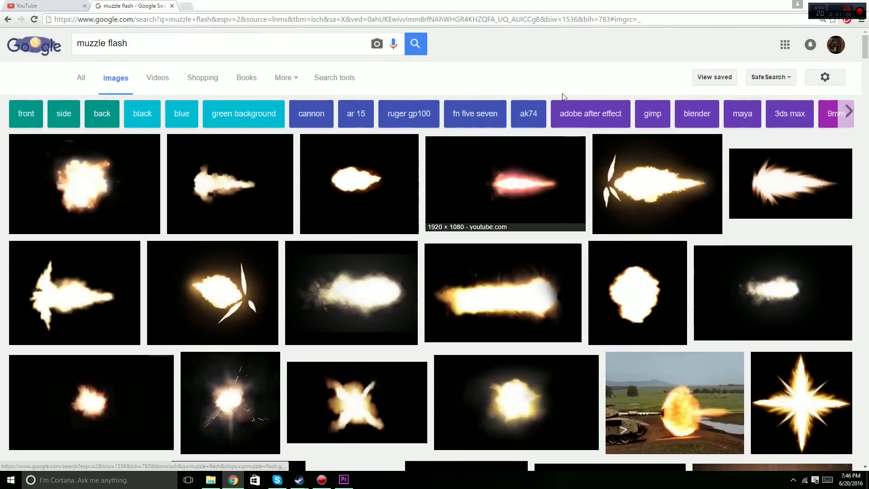
Drag download.jpg from the Apush folder in File Explorer onto track V5 of the Premiere timeline.
{"action": "left_click", "coordinate": [819, 4]}
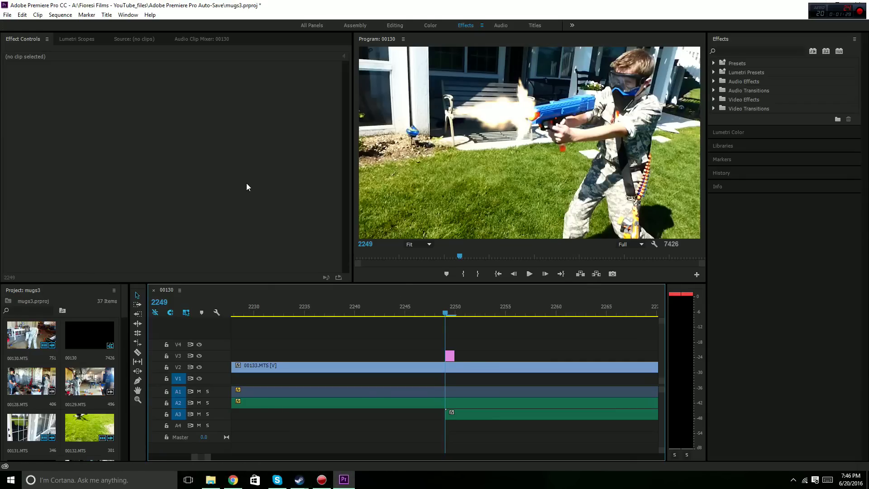
{"action": "left_click", "coordinate": [210, 479]}
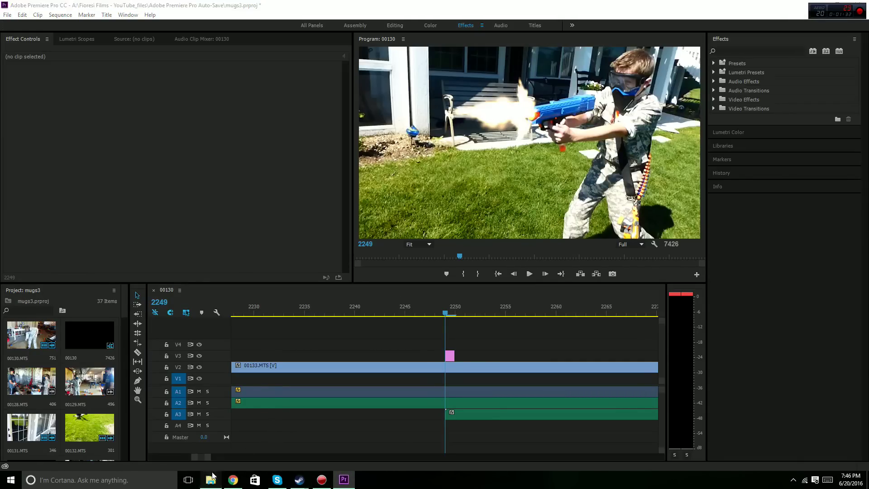
{"action": "left_click", "coordinate": [233, 164]}
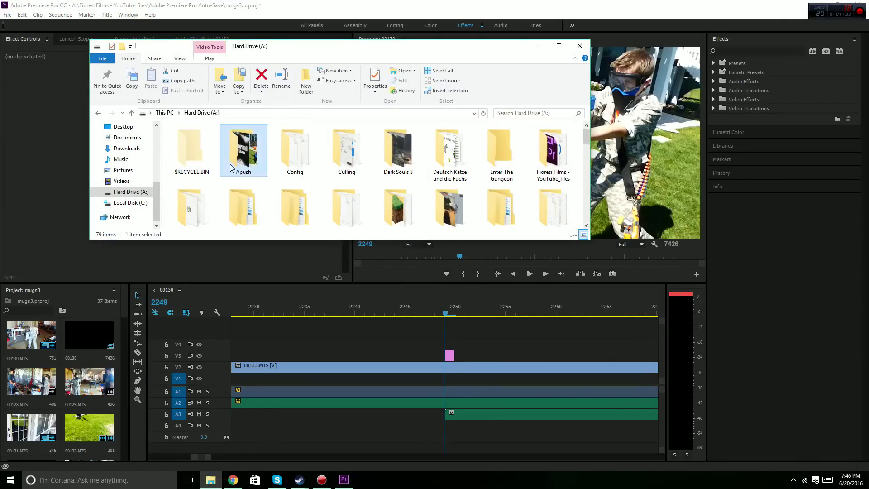
{"action": "double_click", "coordinate": [247, 138]}
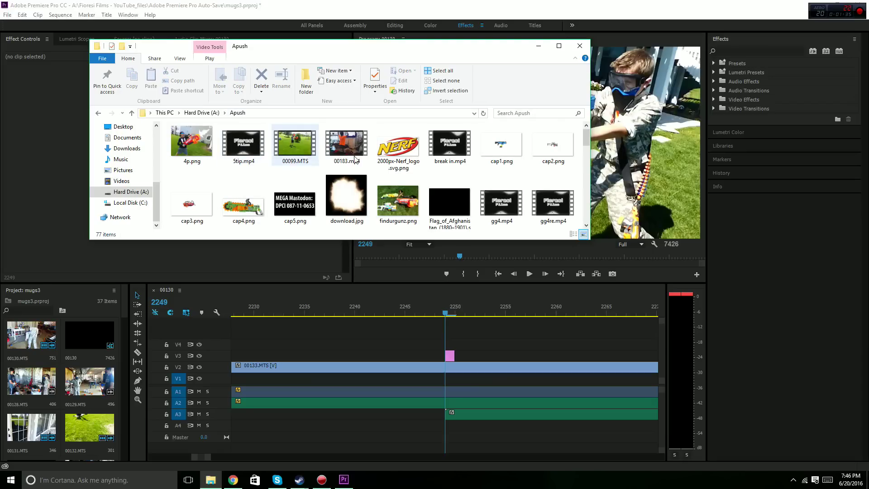
{"action": "scroll", "coordinate": [354, 160], "scroll_direction": "down", "scroll_amount": 1}
{"action": "left_click_drag", "start_coordinate": [354, 159], "coordinate": [327, 338]}
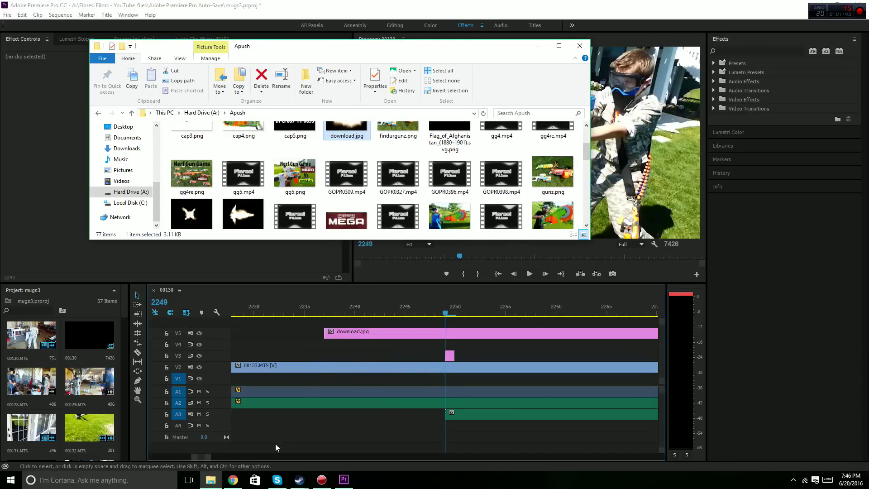
Trim download.jpg on V5 to two frames and move it to frame 2249.
{"action": "left_click_drag", "start_coordinate": [213, 455], "coordinate": [244, 454]}
{"action": "left_click_drag", "start_coordinate": [604, 332], "coordinate": [434, 333]}
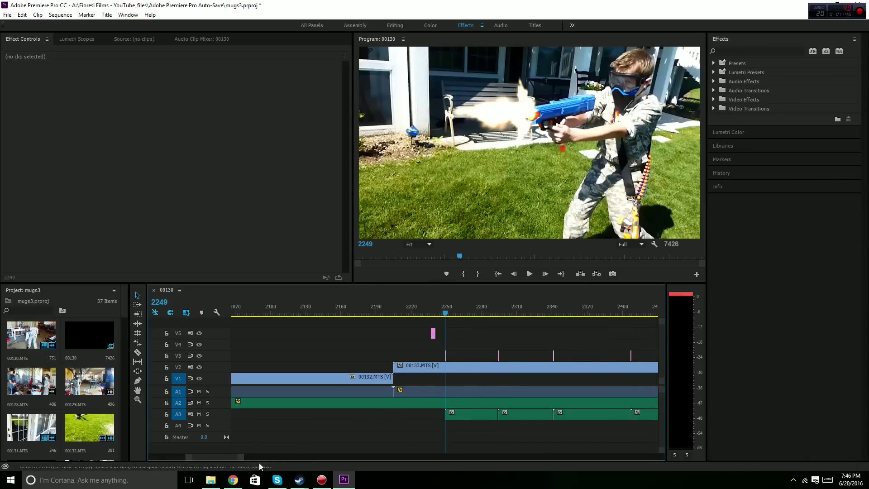
{"action": "left_click_drag", "start_coordinate": [242, 458], "coordinate": [219, 441]}
{"action": "left_click_drag", "start_coordinate": [405, 333], "coordinate": [392, 331]}
{"action": "double_click", "coordinate": [392, 333]}
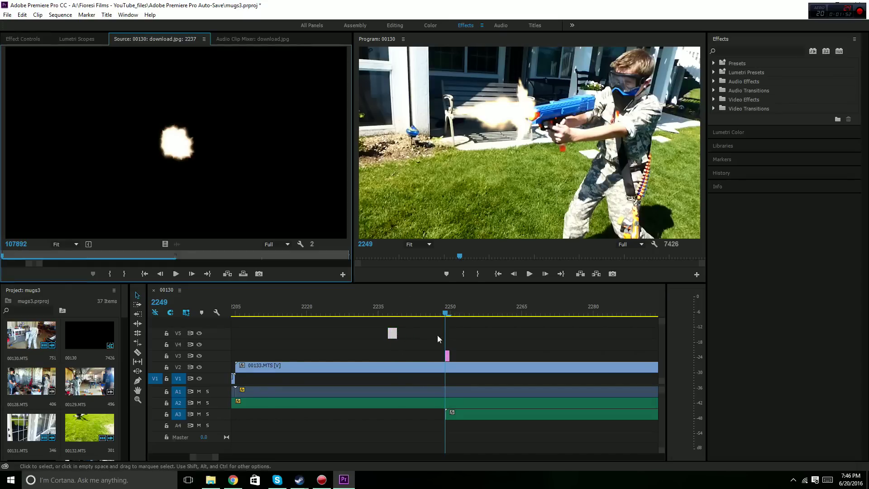
{"action": "left_click_drag", "start_coordinate": [392, 333], "coordinate": [449, 338]}
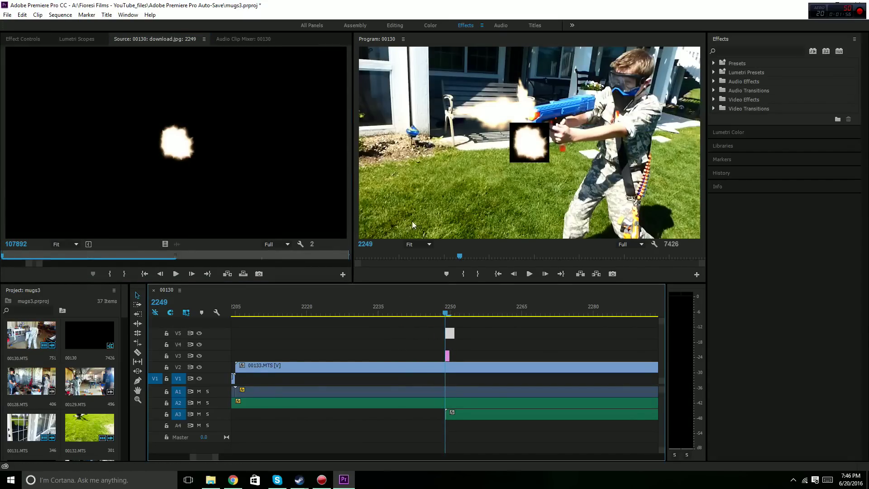
Set download.jpg's Opacity blend mode to Screen and scale it up over the gun's muzzle.
{"action": "left_click", "coordinate": [15, 39]}
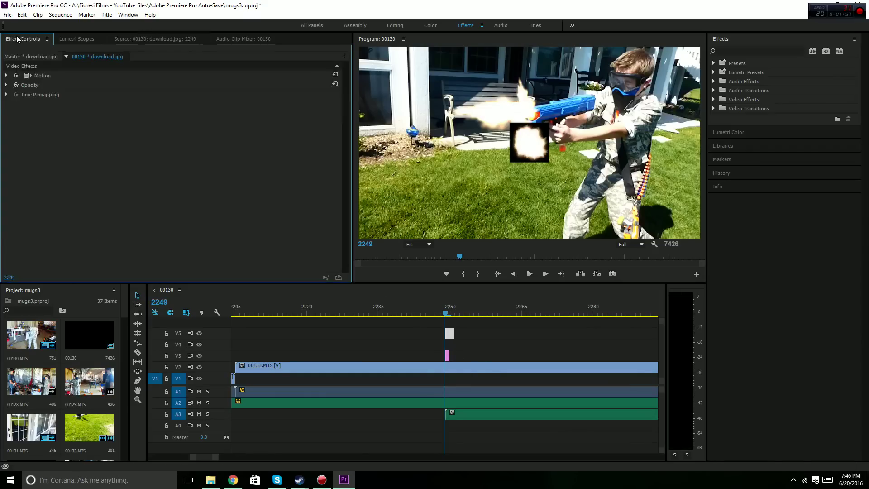
{"action": "left_click", "coordinate": [6, 86]}
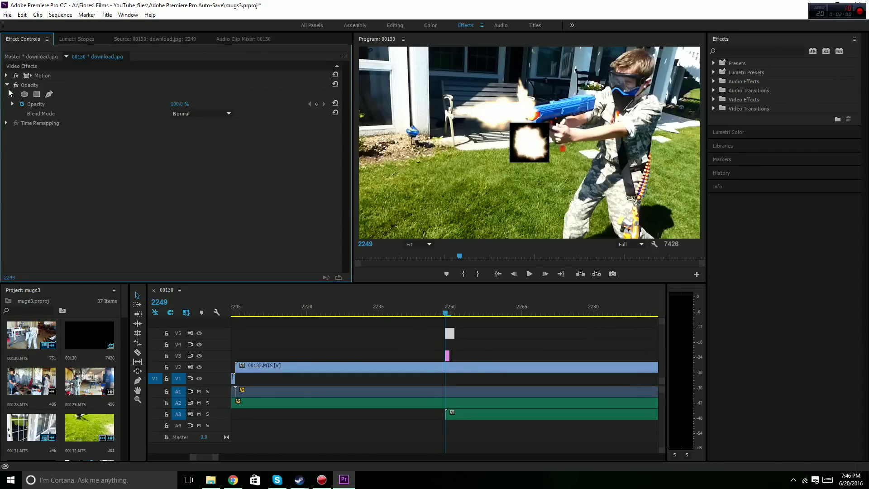
{"action": "left_click", "coordinate": [225, 115]}
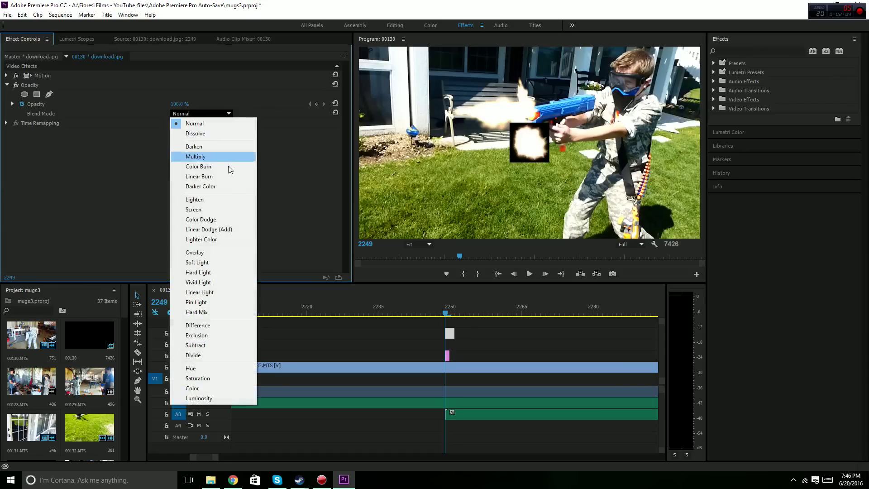
{"action": "left_click", "coordinate": [214, 212]}
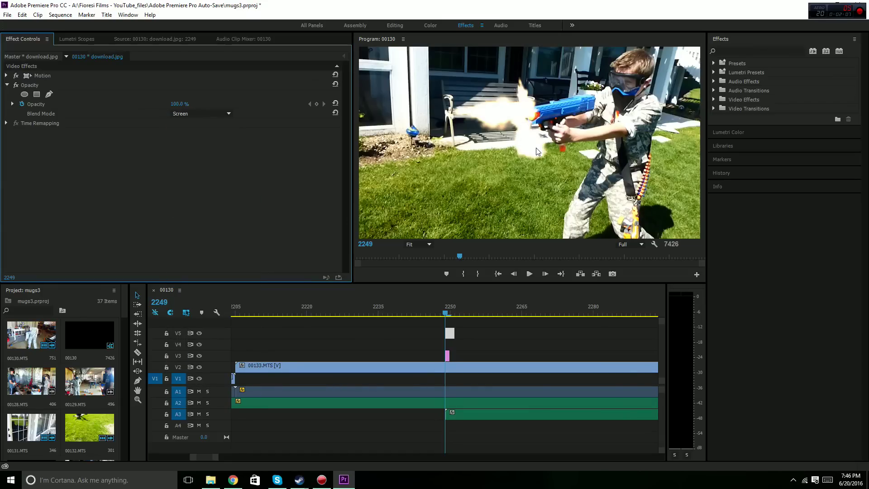
{"action": "left_click", "coordinate": [90, 75]}
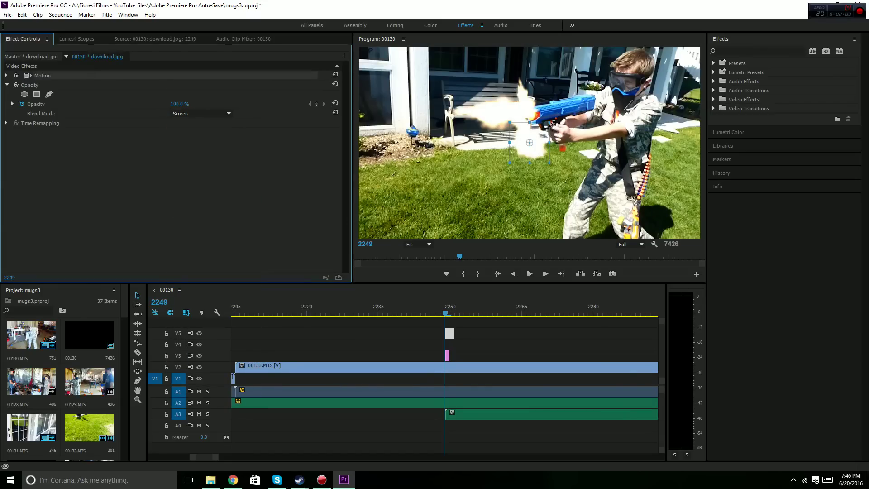
{"action": "left_click_drag", "start_coordinate": [551, 123], "coordinate": [516, 105]}
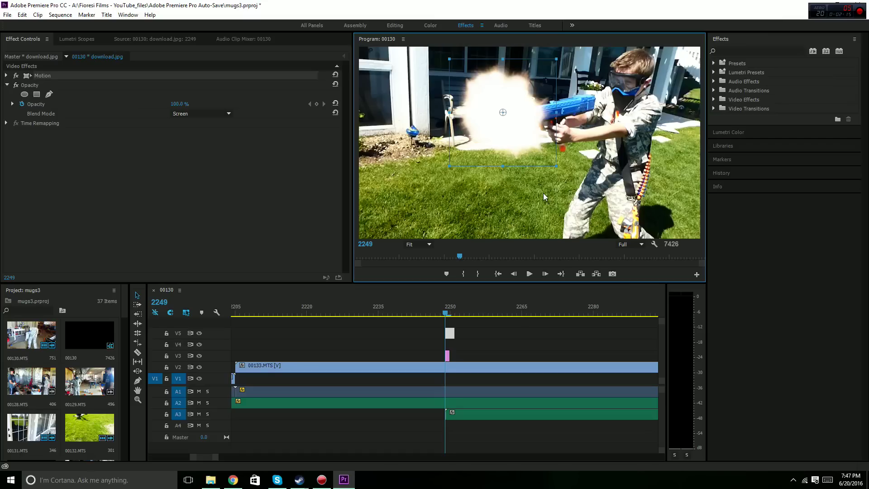
Delete the enlarged download.jpg clip from track V5.
{"action": "left_click", "coordinate": [449, 334]}
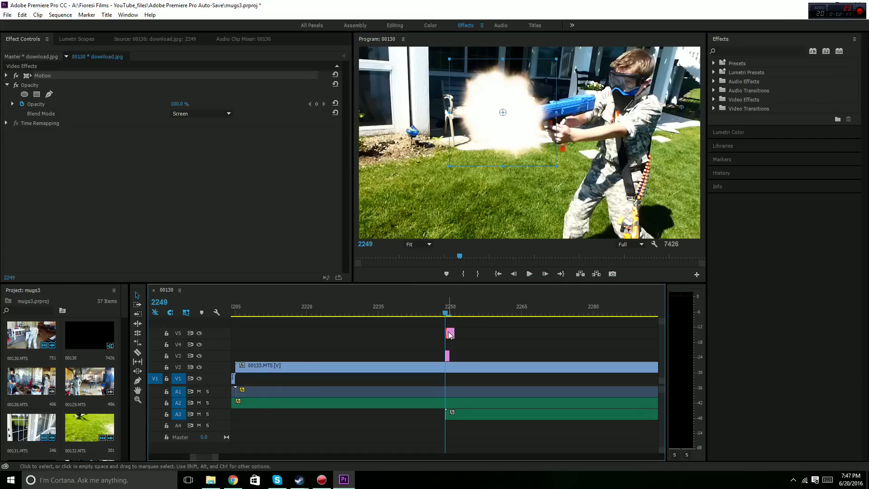
{"action": "key", "text": "Delete"}
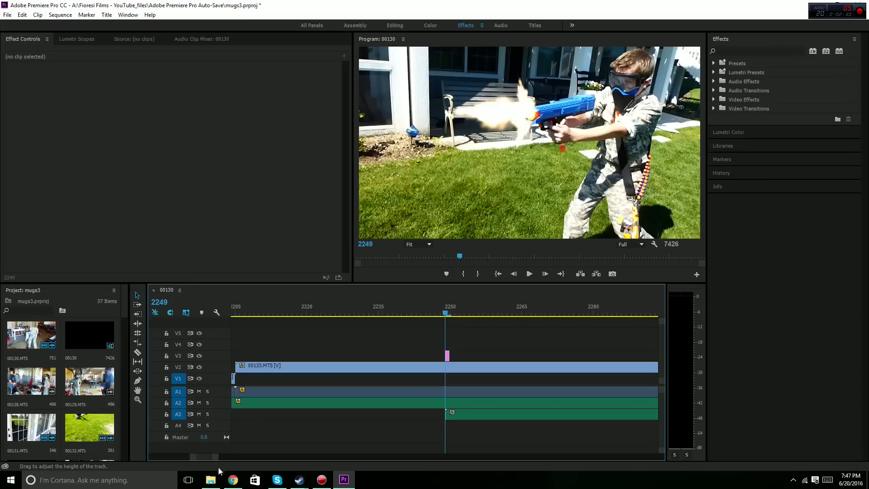
In Chrome, preview the 320 × 180 muzzle-flash image with a transparent checkerboard background.
{"action": "left_click", "coordinate": [236, 480]}
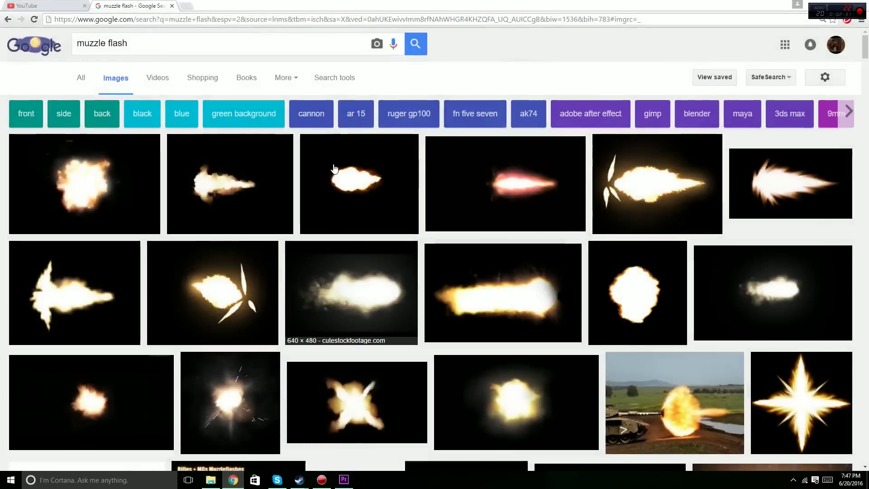
{"action": "scroll", "coordinate": [355, 155], "scroll_direction": "down", "scroll_amount": 10}
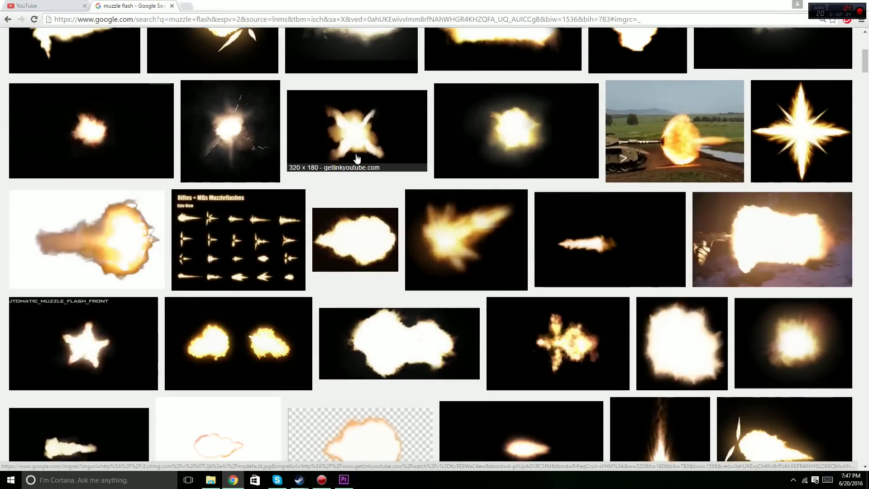
{"action": "left_click", "coordinate": [380, 199]}
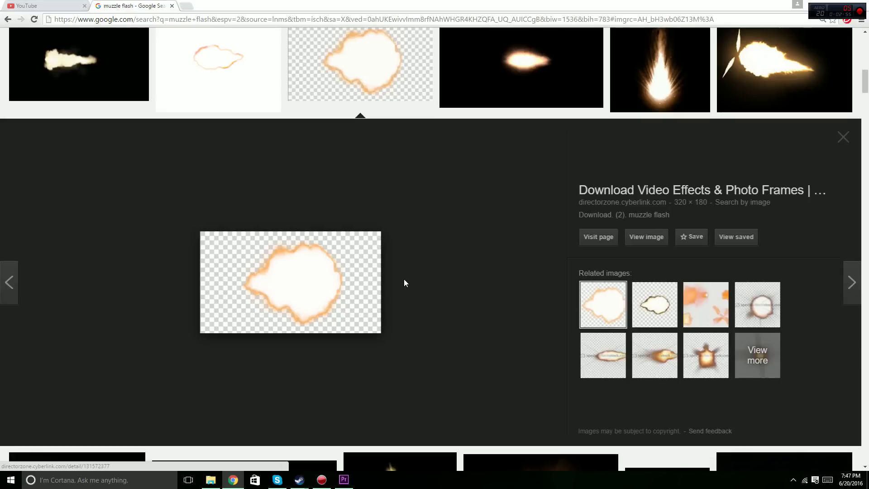
Close the transparent muzzle-flash preview and return to the Premiere Pro project.
{"action": "left_click", "coordinate": [849, 134]}
{"action": "key", "text": "alt+Tab"}
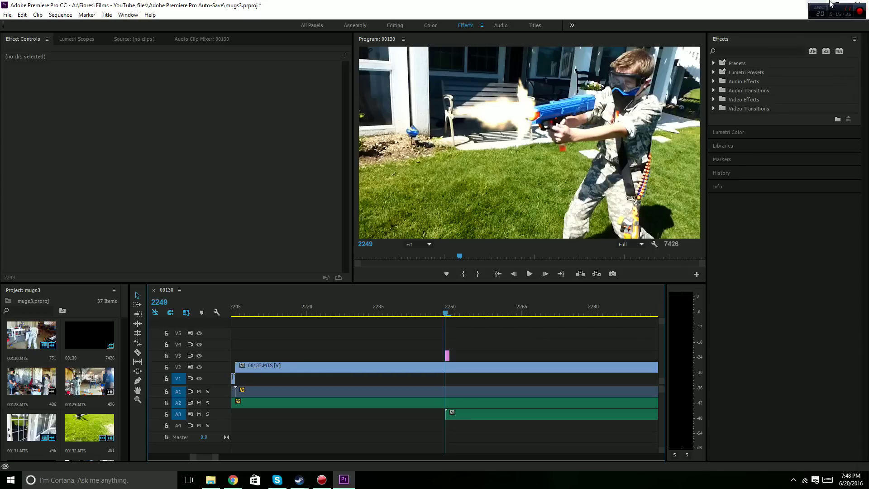
{"action": "key", "text": "alt+Tab"}
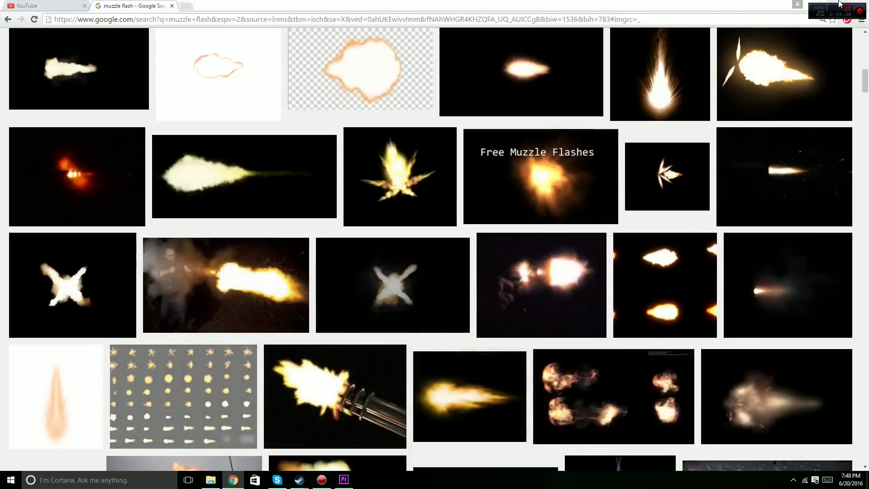
{"action": "left_click", "coordinate": [817, 5]}
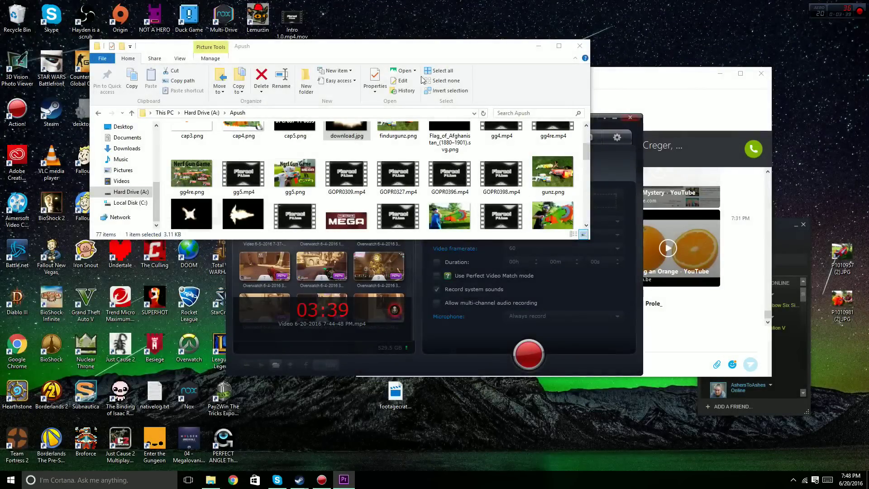
{"action": "left_click", "coordinate": [539, 46]}
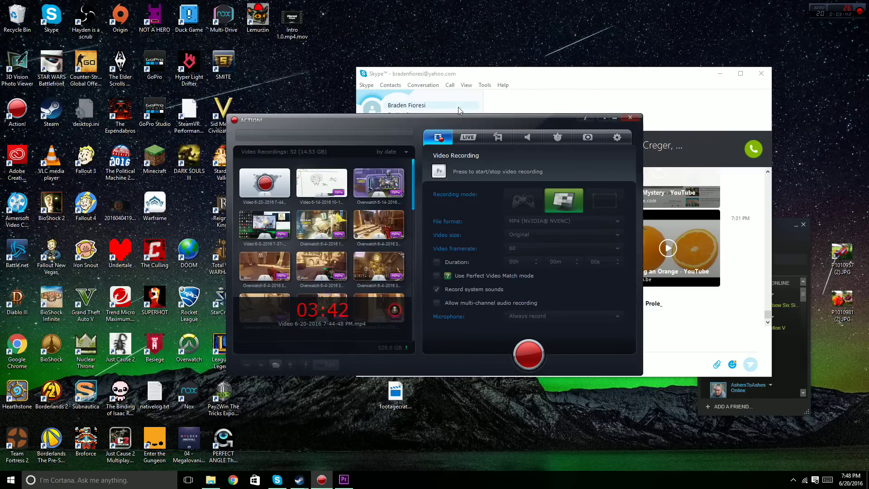
{"action": "left_click", "coordinate": [615, 118]}
{"action": "left_click", "coordinate": [344, 480]}
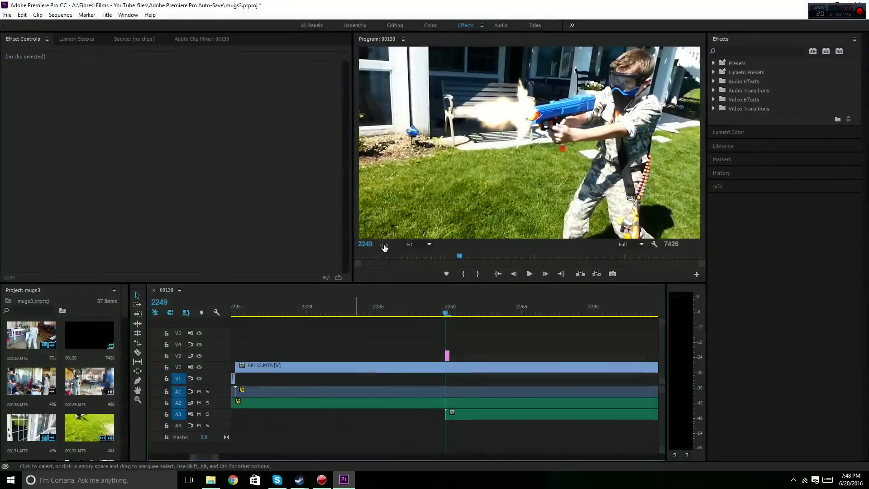